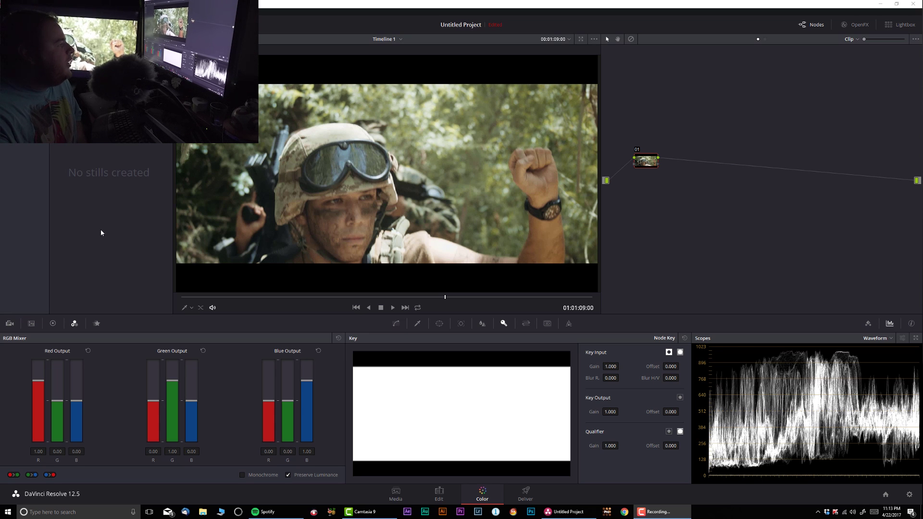
- Review the soldier clip from an earlier frame, leaving the playhead at 01:01:07:21
{"action": "left_click", "coordinate": [340, 297]}
{"action": "key", "text": "space"}
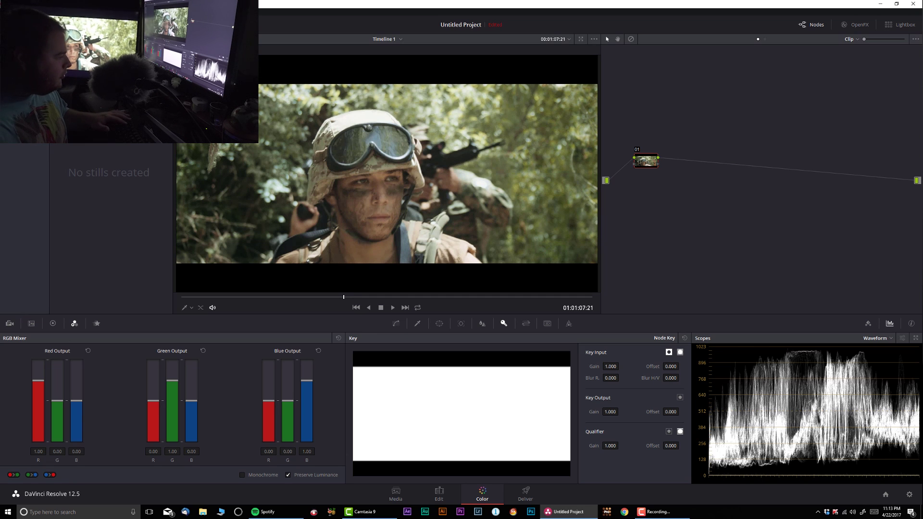
- Preview the film clutter clips FC142.mov and FC141.mov in the media storage, and add FC141.mov to the media pool as a matte
{"action": "left_click", "coordinate": [396, 493]}
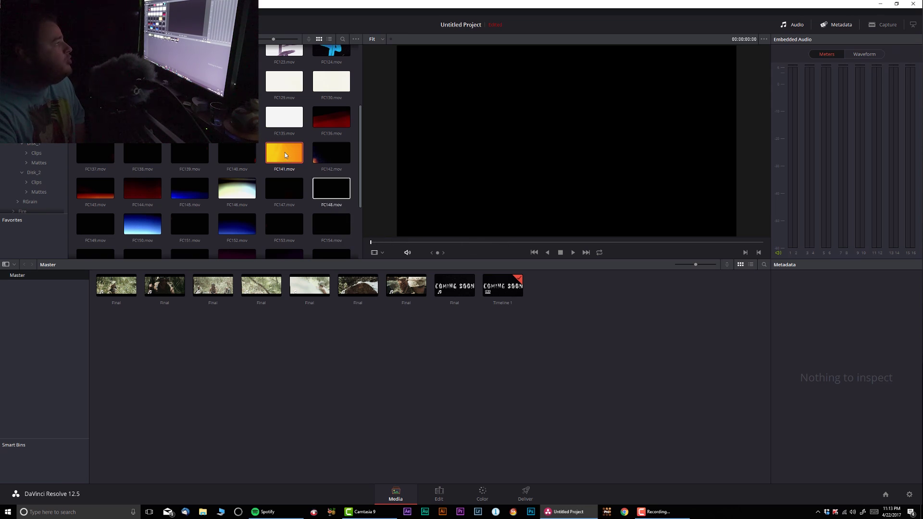
{"action": "left_click", "coordinate": [331, 153]}
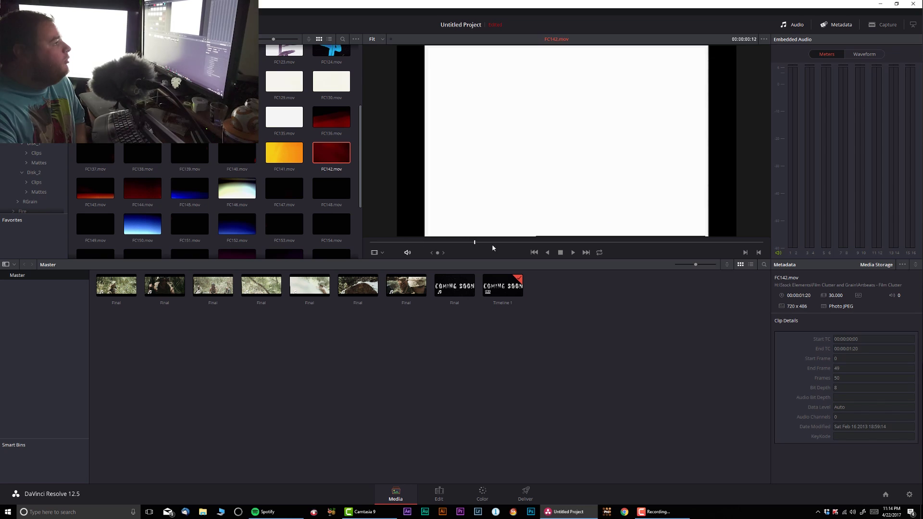
{"action": "left_click", "coordinate": [291, 156]}
{"action": "left_click_drag", "start_coordinate": [404, 243], "coordinate": [463, 243]}
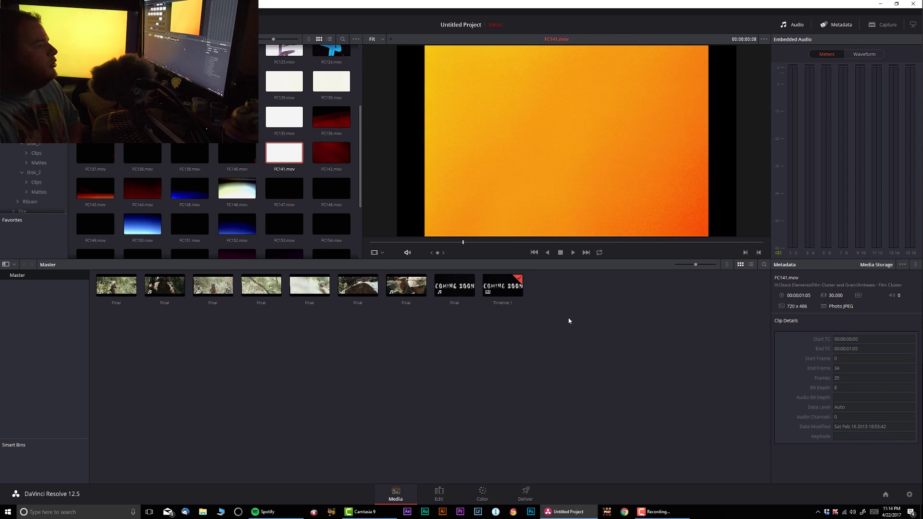
{"action": "right_click", "coordinate": [285, 154]}
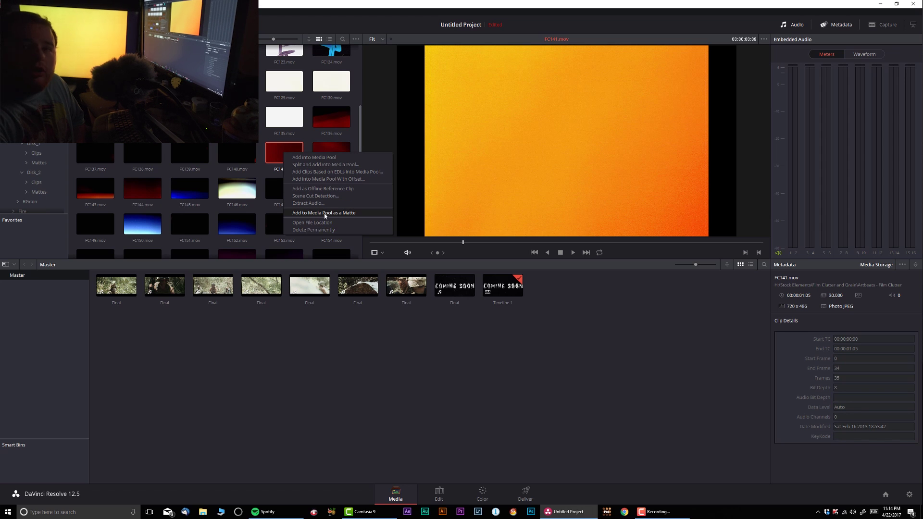
{"action": "left_click", "coordinate": [325, 213]}
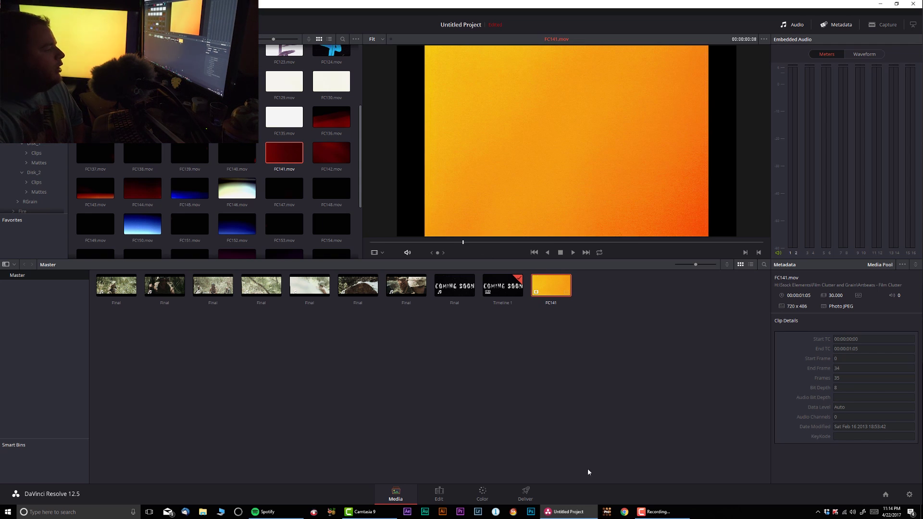
- Add a serial node after node 01 in the clip's grade, with temperature -1200 and gamma lowered to -0.04
{"action": "left_click", "coordinate": [483, 495]}
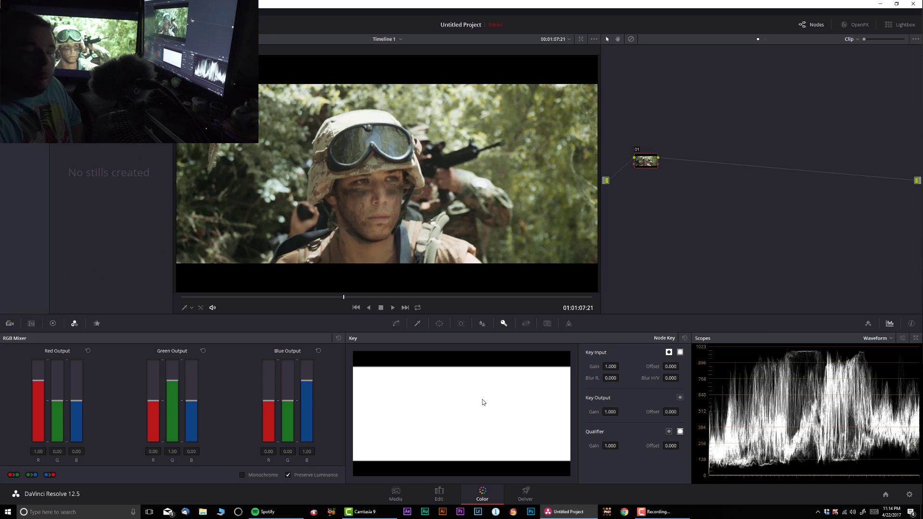
{"action": "key", "text": "alt+s"}
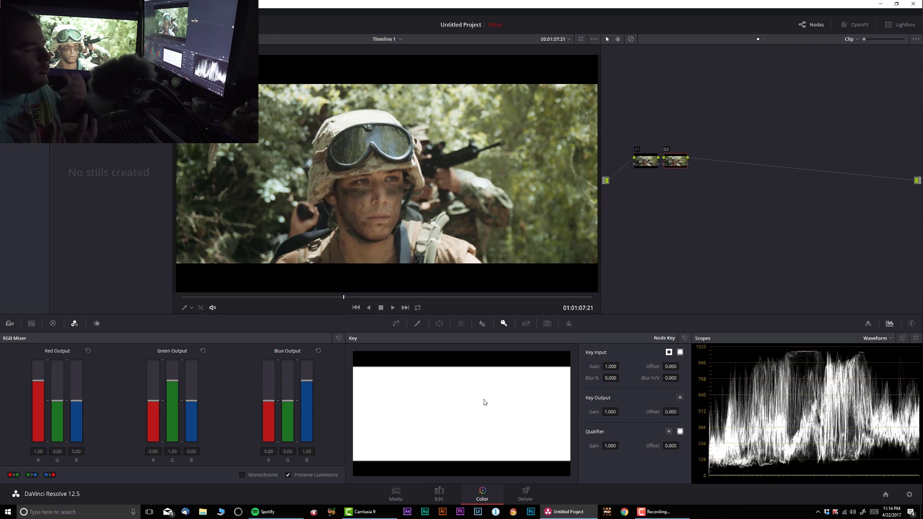
{"action": "left_click", "coordinate": [53, 323]}
{"action": "left_click_drag", "start_coordinate": [120, 474], "coordinate": [114, 476]}
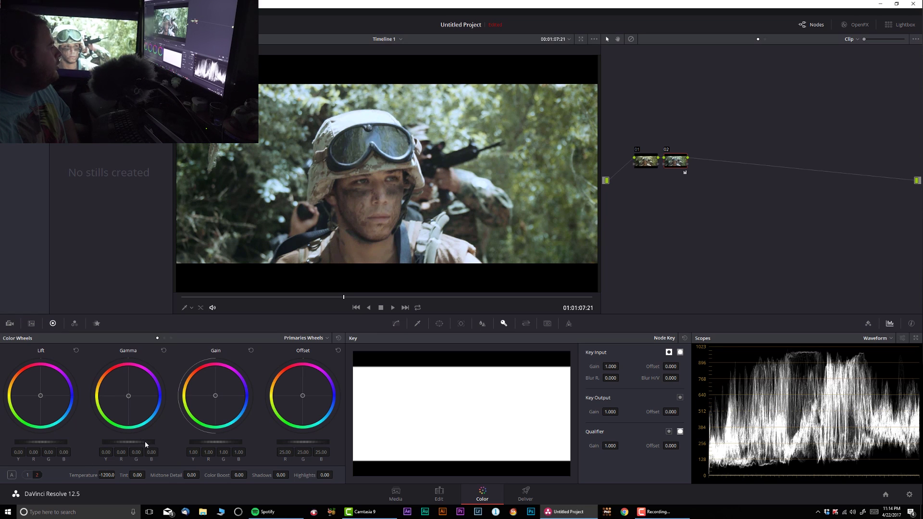
{"action": "left_click_drag", "start_coordinate": [144, 444], "coordinate": [142, 445]}
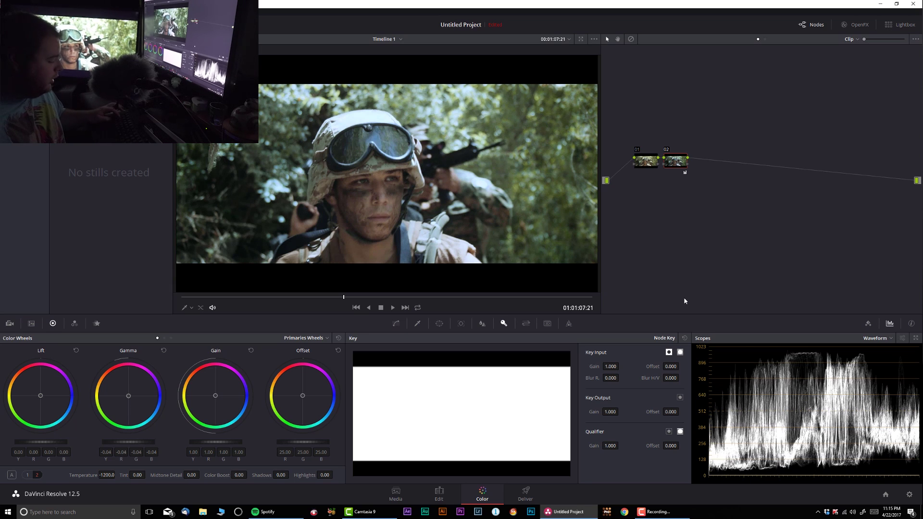
- Add another serial node after node 02 and a layer node beneath it, combined through a Layer Mixer
{"action": "key", "text": "alt+s"}
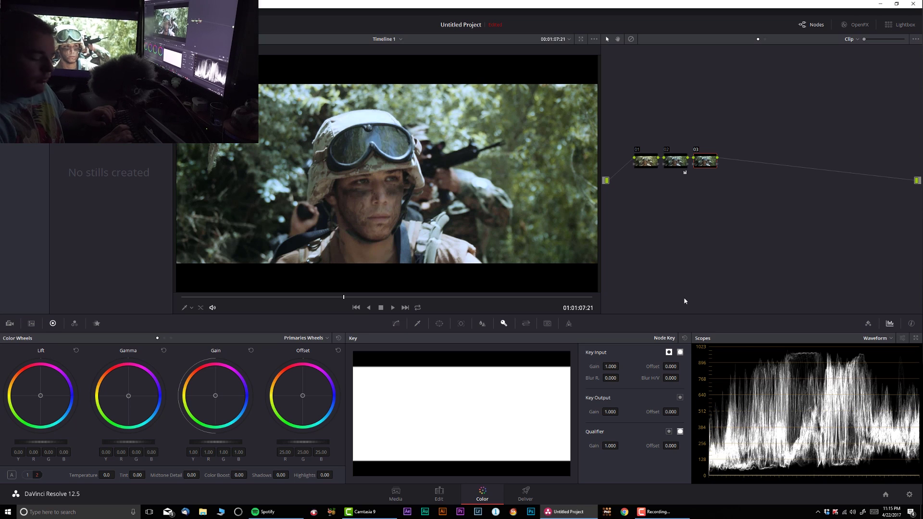
{"action": "key", "text": "alt+l"}
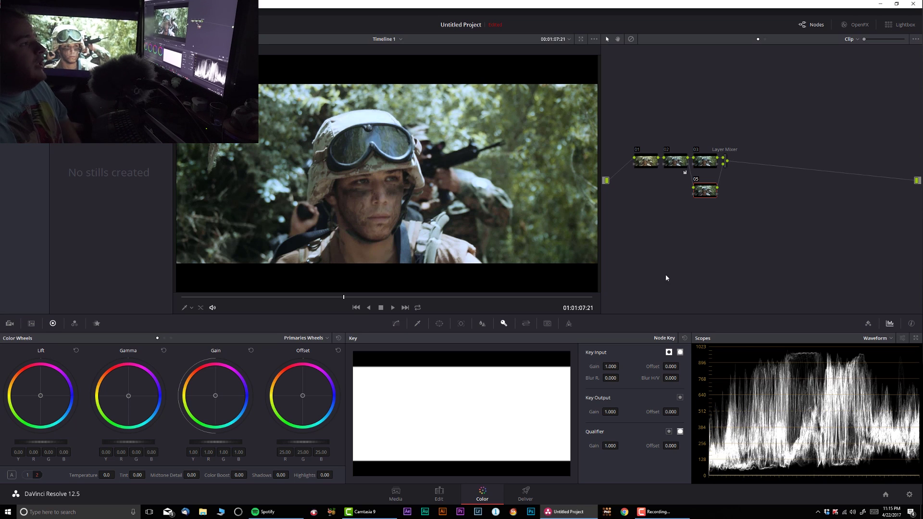
- Attach the FC141 timeline matte to layer node 05 and place the external matte farther away from that node
{"action": "right_click", "coordinate": [701, 191]}
{"action": "mouse_move", "coordinate": [713, 318]}
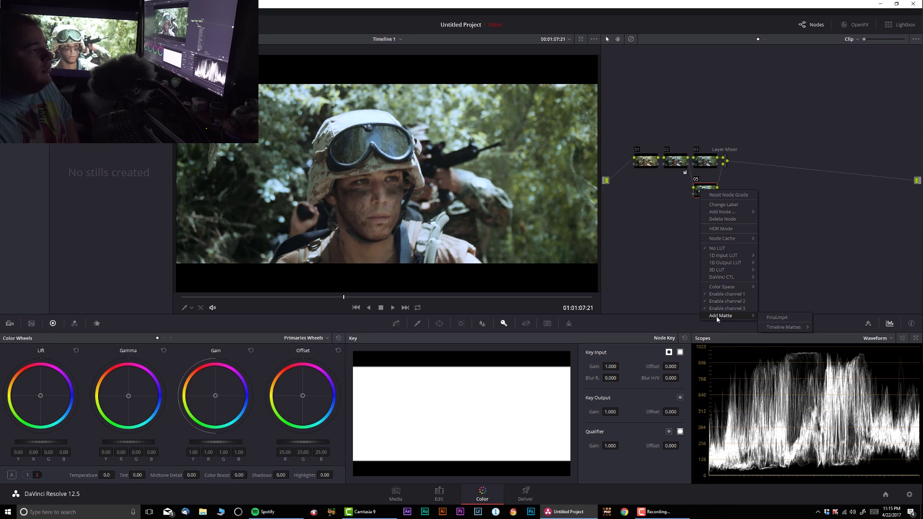
{"action": "mouse_move", "coordinate": [788, 330]}
{"action": "left_click", "coordinate": [833, 330]}
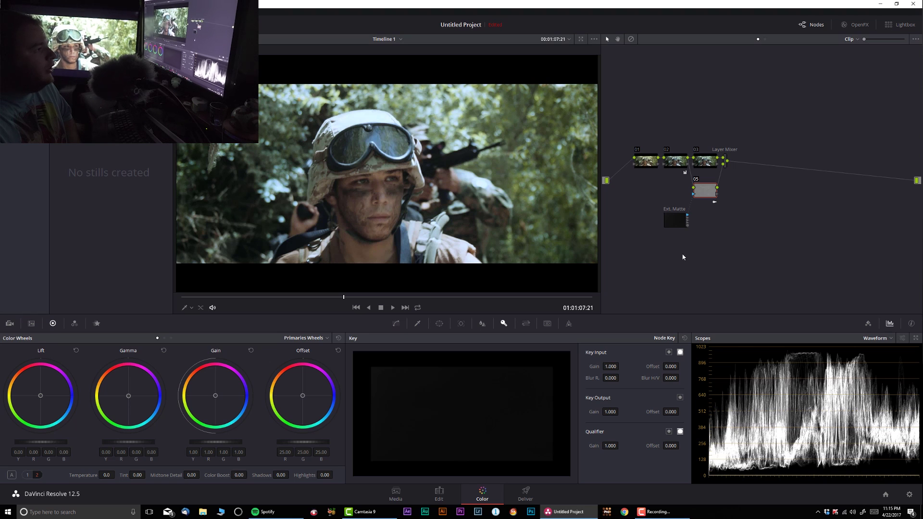
{"action": "left_click_drag", "start_coordinate": [676, 221], "coordinate": [650, 227]}
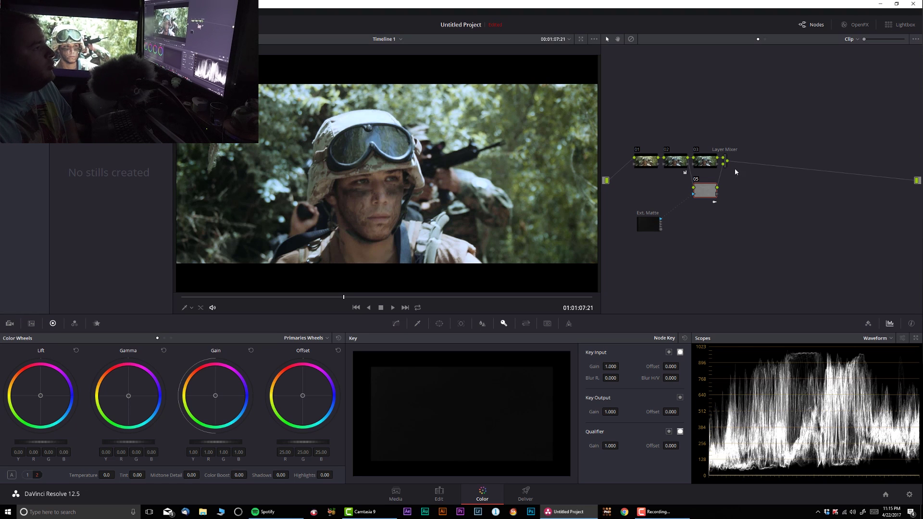
- Move the Layer Mixer clear of node 03, set its composite mode to Add, and scrub the clip to check the blend
{"action": "left_click_drag", "start_coordinate": [307, 294], "coordinate": [245, 300]}
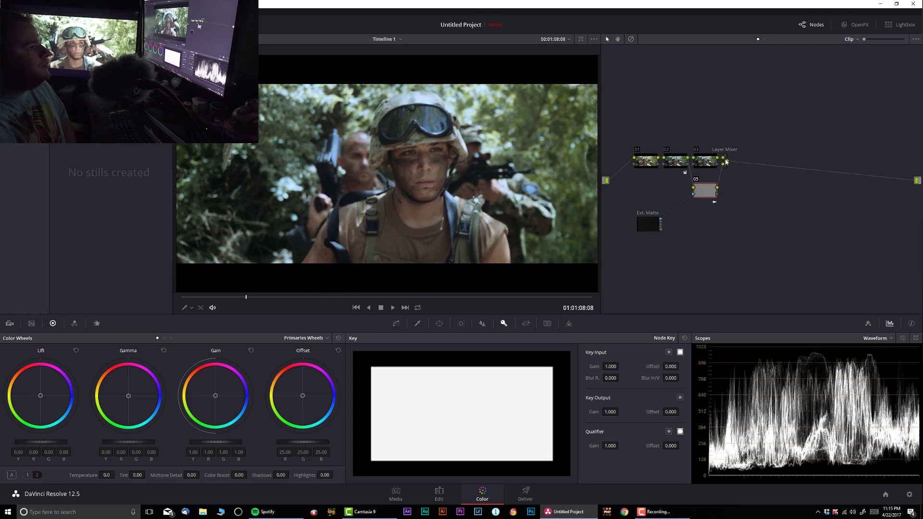
{"action": "left_click_drag", "start_coordinate": [723, 160], "coordinate": [732, 178]}
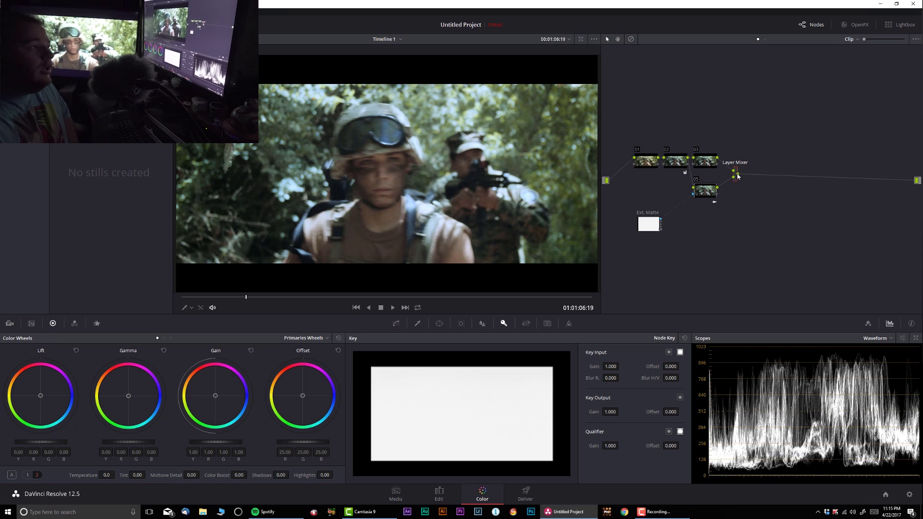
{"action": "right_click", "coordinate": [737, 176]}
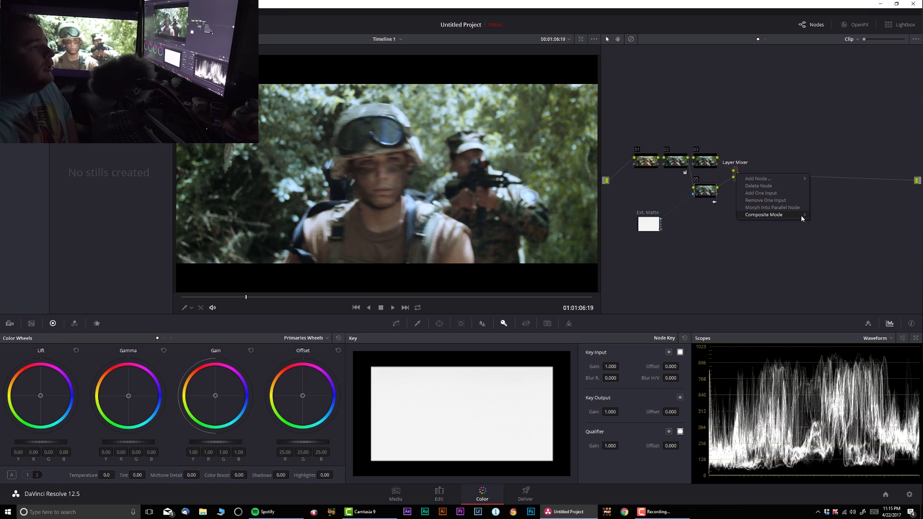
{"action": "left_click", "coordinate": [823, 226]}
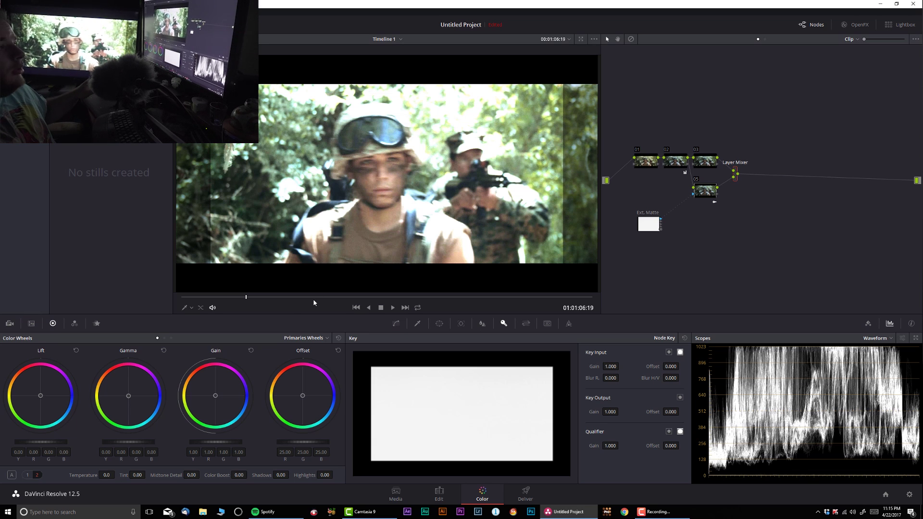
{"action": "left_click_drag", "start_coordinate": [277, 297], "coordinate": [298, 295]}
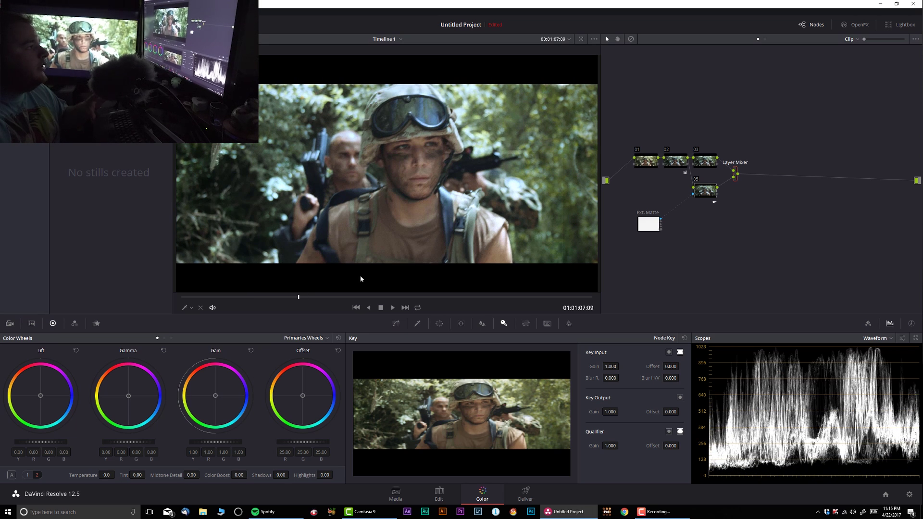
- Reposition node 05 below node 03 and move the playhead to the bright flash frame at 01:01:07:03
{"action": "left_click_drag", "start_coordinate": [707, 195], "coordinate": [715, 208]}
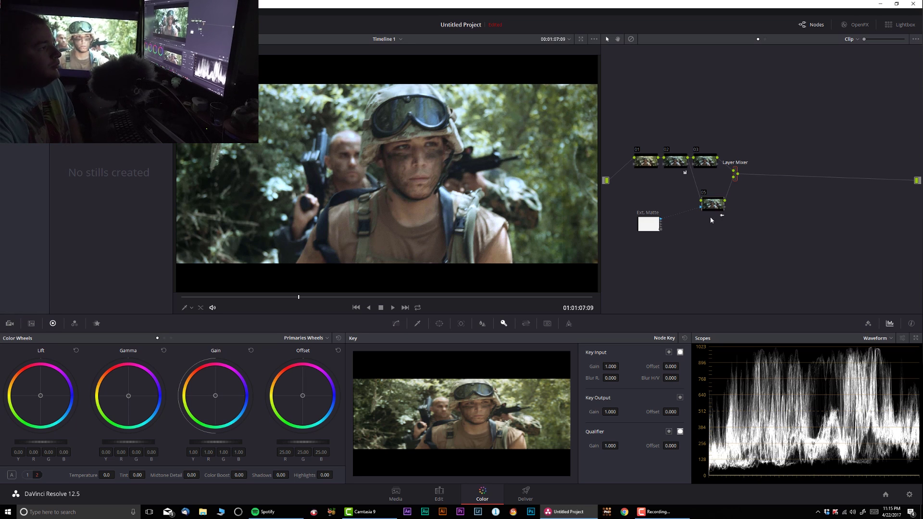
{"action": "left_click_drag", "start_coordinate": [713, 203], "coordinate": [701, 199]}
{"action": "left_click", "coordinate": [283, 297]}
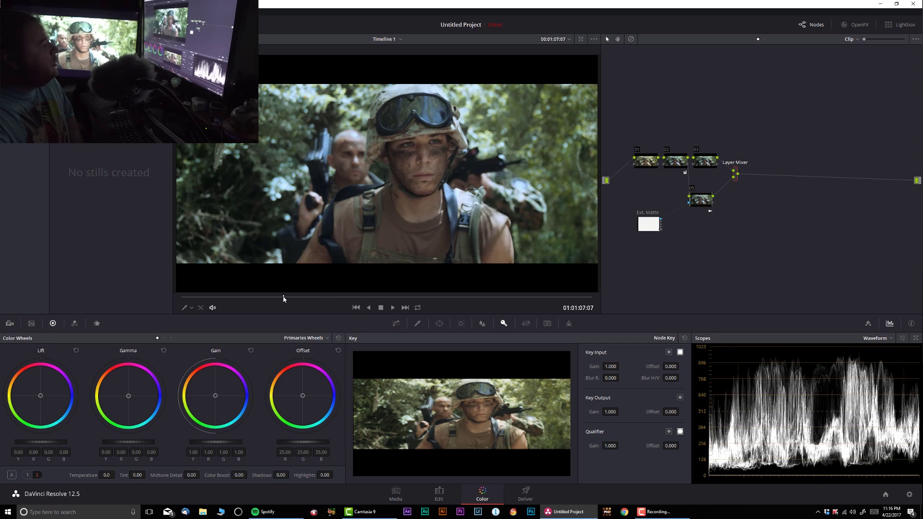
{"action": "left_click_drag", "start_coordinate": [284, 297], "coordinate": [276, 297]}
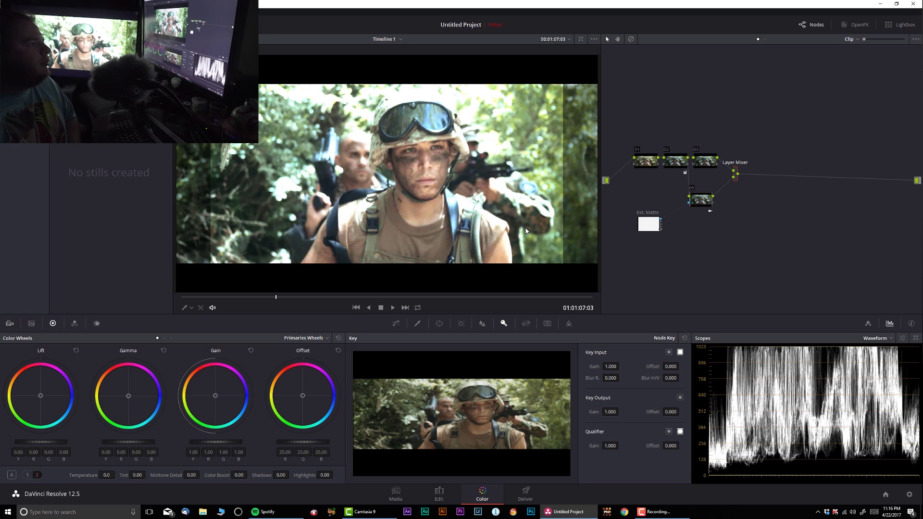
- Unlock the external matte and make it fill the frame with pan -18.20, tilt 12.90 and zoom 1.27
{"action": "left_click", "coordinate": [651, 225]}
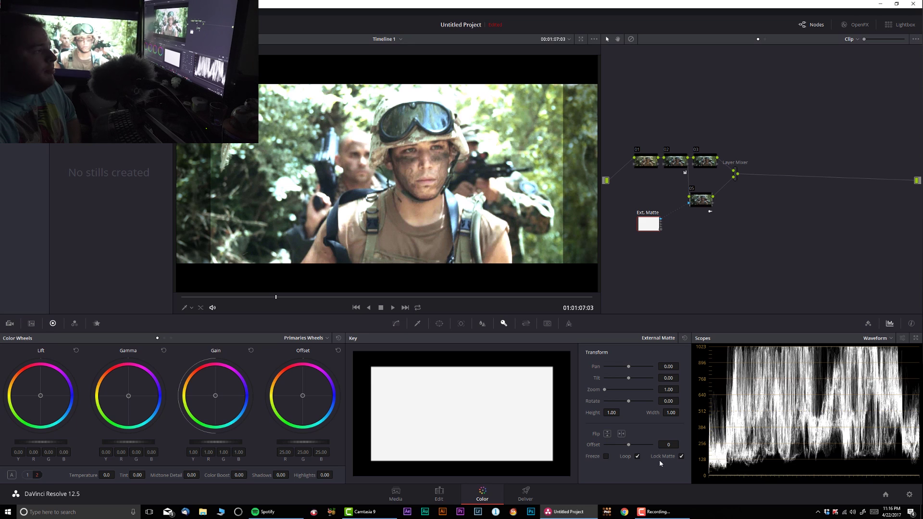
{"action": "left_click", "coordinate": [681, 456]}
{"action": "mouse_move", "coordinate": [668, 389]}
{"action": "left_mouse_down"}
{"action": "mouse_move", "coordinate": [681, 388]}
{"action": "mouse_move", "coordinate": [655, 389]}
{"action": "mouse_move", "coordinate": [668, 388]}
{"action": "left_mouse_up"}
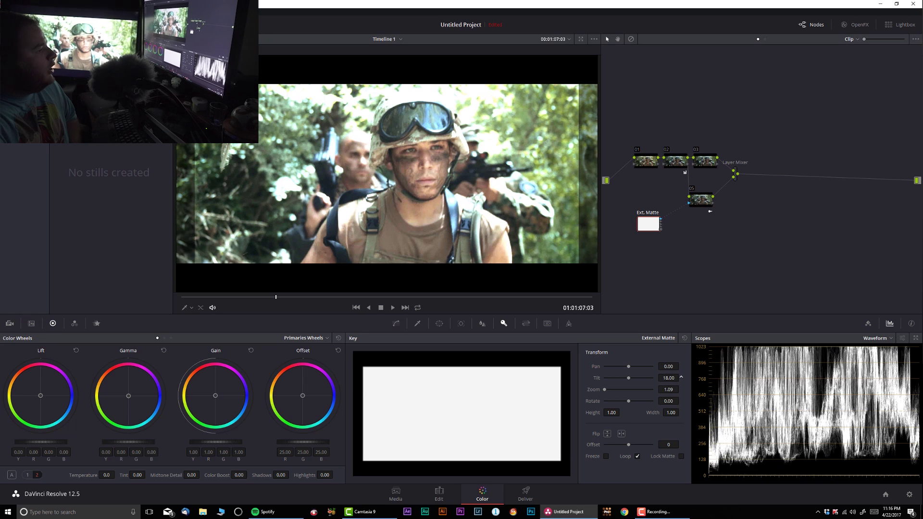
{"action": "left_click_drag", "start_coordinate": [668, 366], "coordinate": [681, 388]}
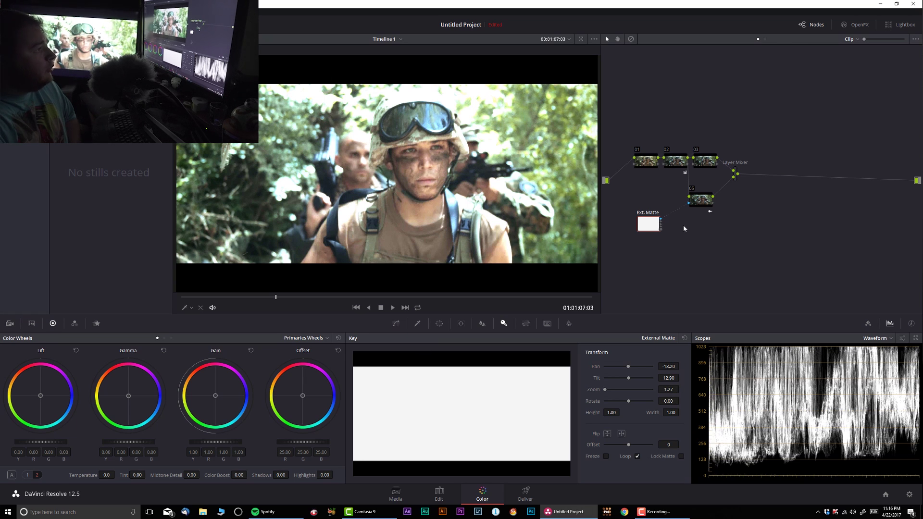
- Replace node 05's image input from node 02 with the external matte's color output, and scrub to the orange flash at 01:01:07:14
{"action": "left_click_drag", "start_coordinate": [702, 205], "coordinate": [720, 211]}
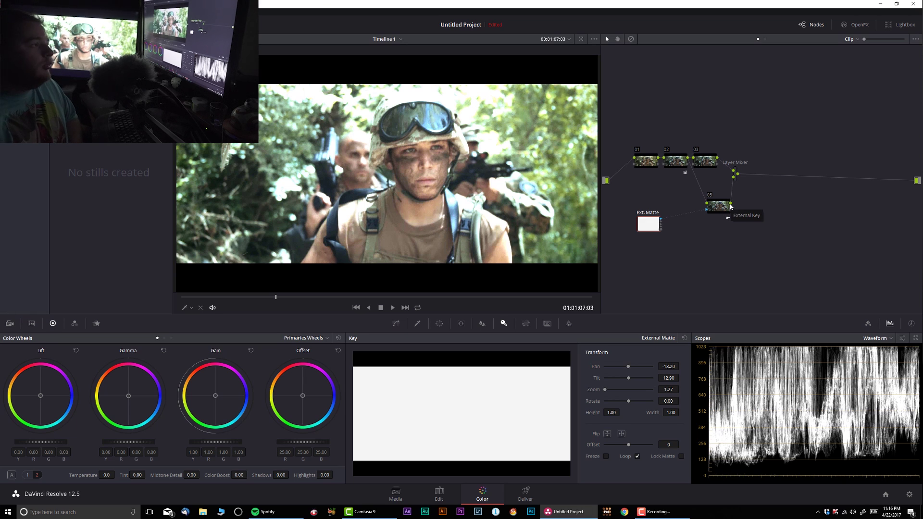
{"action": "left_click", "coordinate": [697, 192]}
{"action": "key", "text": "Delete"}
{"action": "left_click_drag", "start_coordinate": [660, 231], "coordinate": [654, 220]}
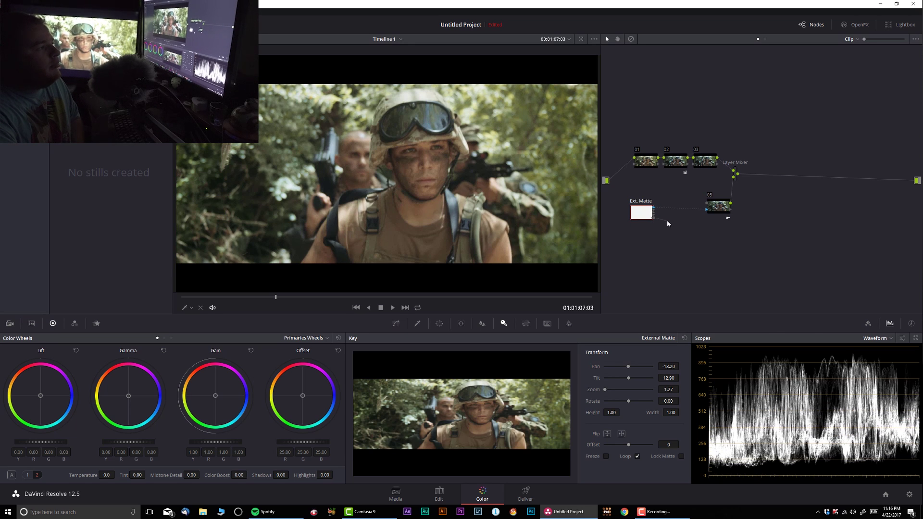
{"action": "left_click_drag", "start_coordinate": [678, 225], "coordinate": [700, 201]}
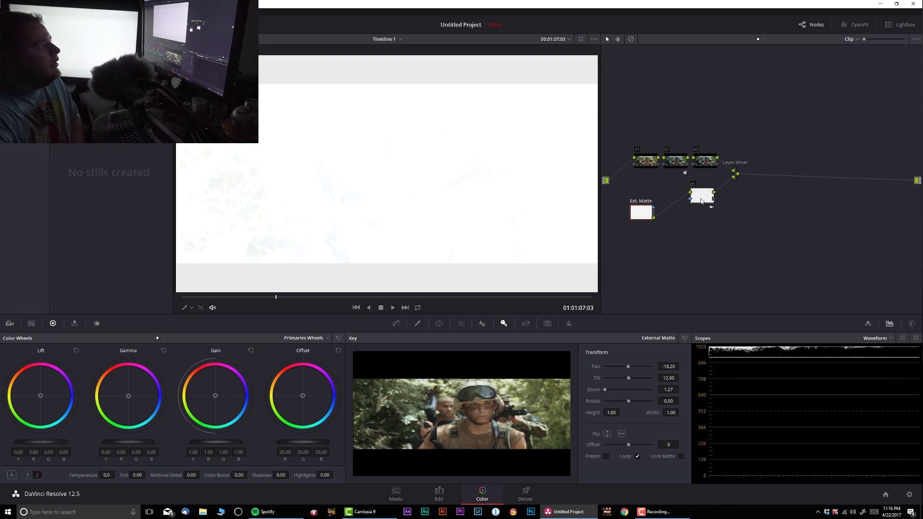
{"action": "left_click_drag", "start_coordinate": [290, 305], "coordinate": [343, 312]}
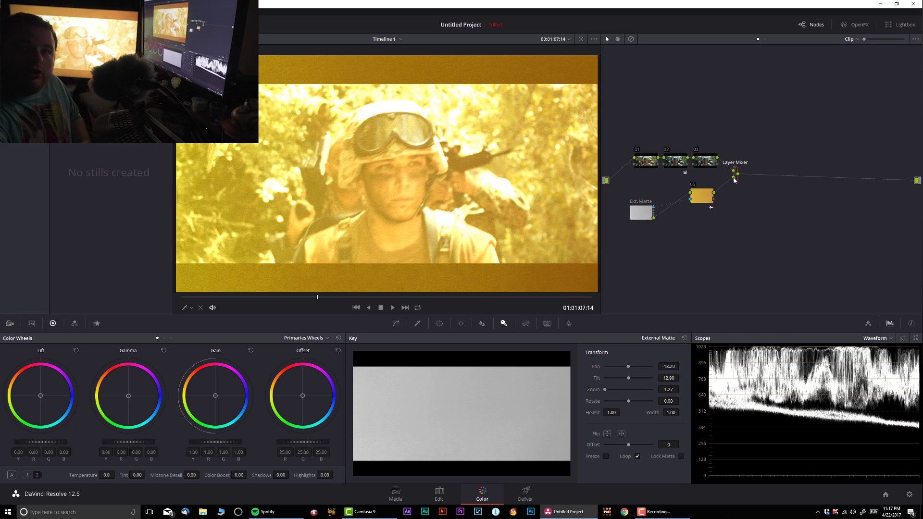
- Try the Screen composite mode on the Layer Mixer
{"action": "right_click", "coordinate": [734, 180]}
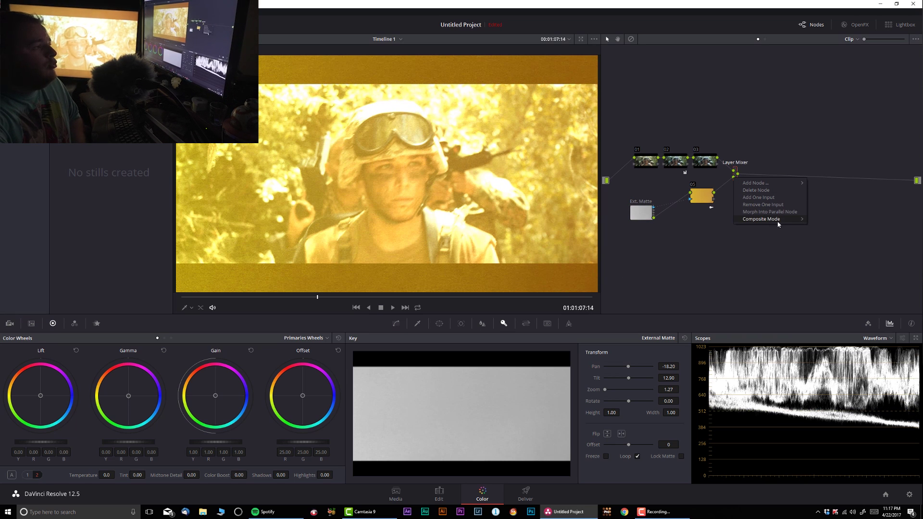
{"action": "mouse_move", "coordinate": [768, 220]}
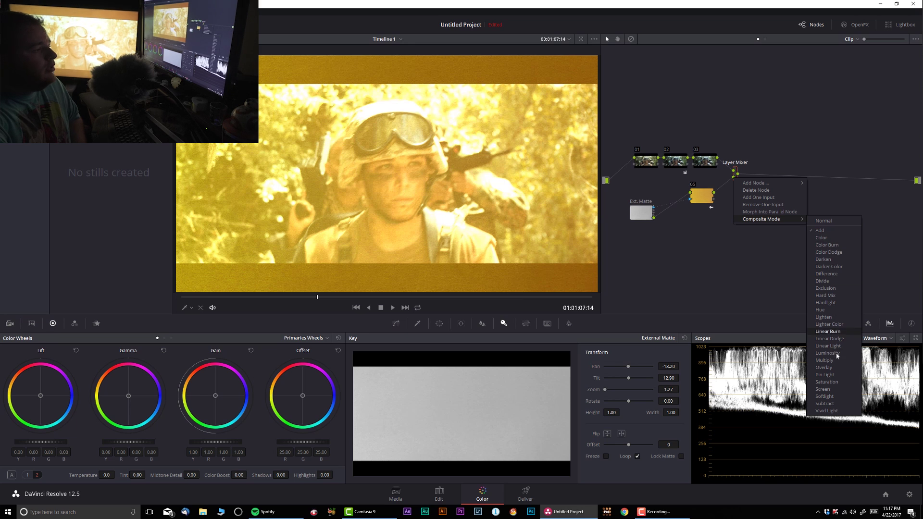
{"action": "left_click", "coordinate": [829, 390]}
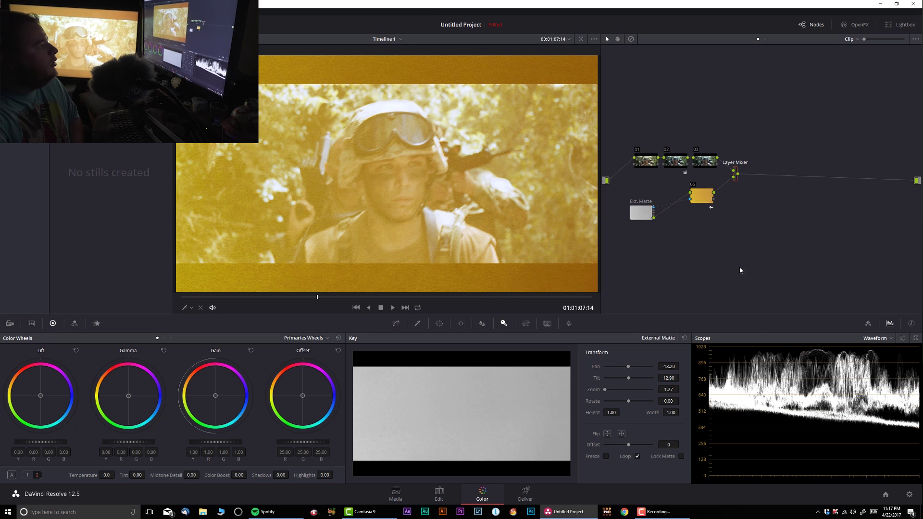
- Set the Layer Mixer's composite mode to Overlay
{"action": "right_click", "coordinate": [736, 181]}
{"action": "mouse_move", "coordinate": [801, 221]}
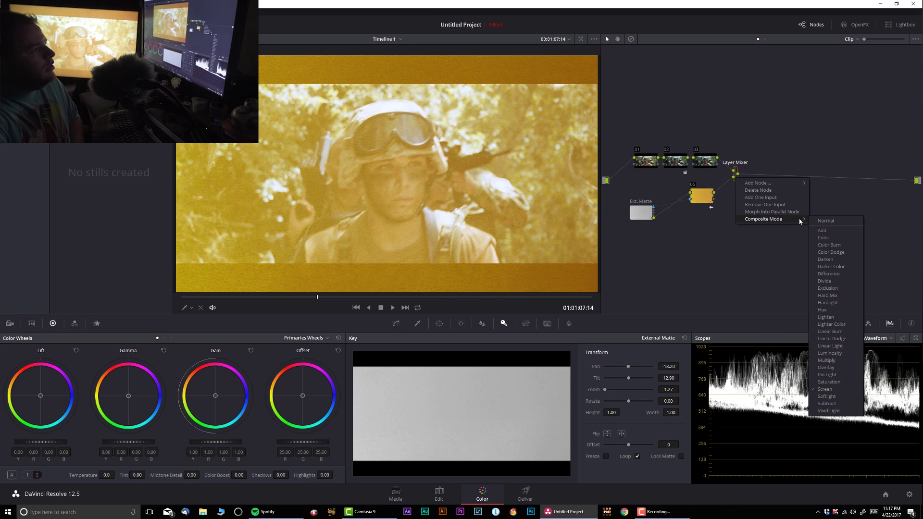
{"action": "left_click", "coordinate": [825, 367]}
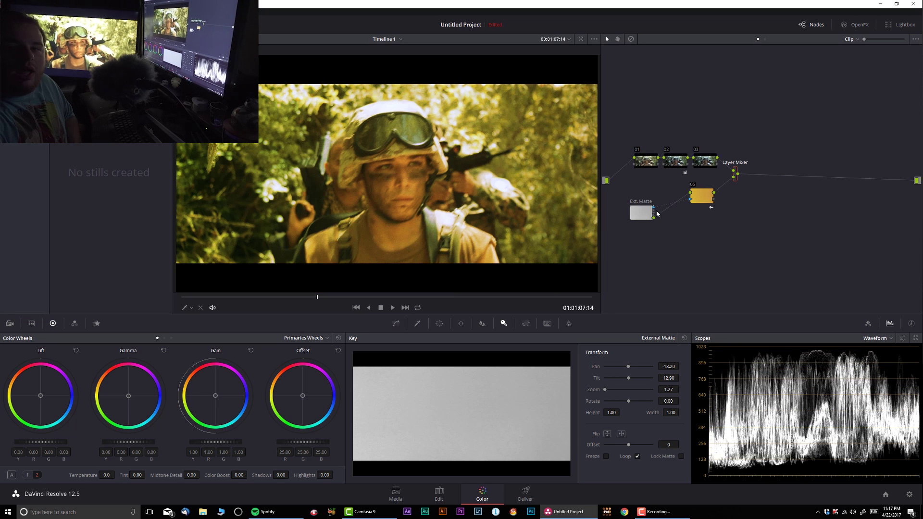
- Replace the Layer Mixer's Overlay composite mode with one that also tints the black bars, and scrub to 01:01:07:10
{"action": "left_click", "coordinate": [325, 300]}
{"action": "left_click_drag", "start_coordinate": [354, 300], "coordinate": [411, 300]}
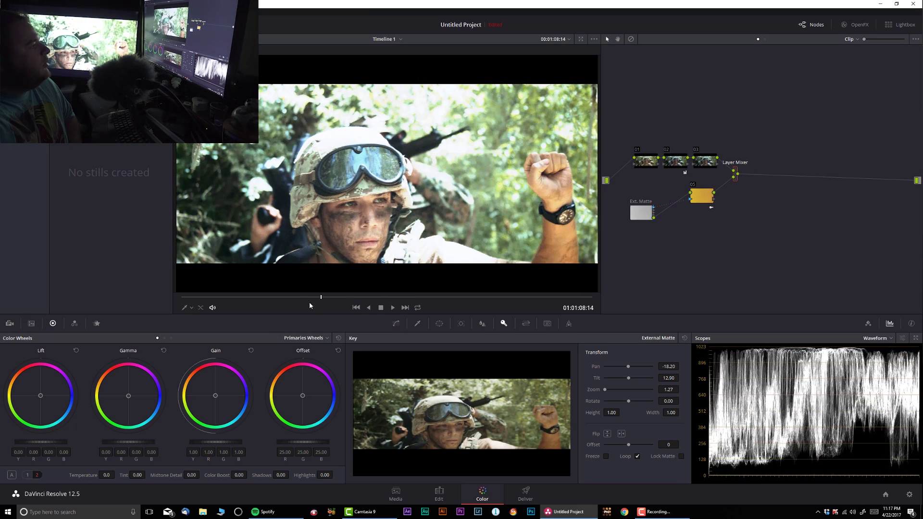
{"action": "left_click", "coordinate": [284, 298]}
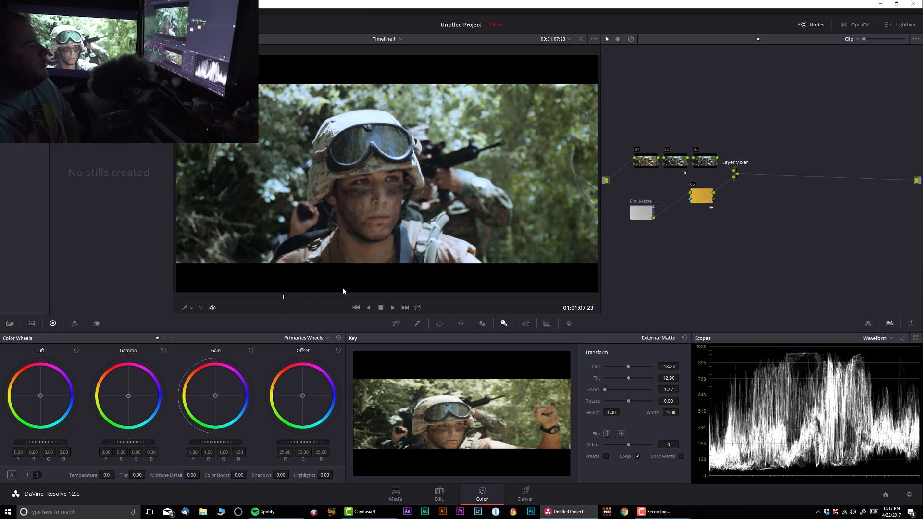
{"action": "right_click", "coordinate": [734, 172]}
{"action": "mouse_move", "coordinate": [789, 212]}
{"action": "left_click", "coordinate": [828, 224]}
{"action": "left_click_drag", "start_coordinate": [292, 299], "coordinate": [305, 299]}
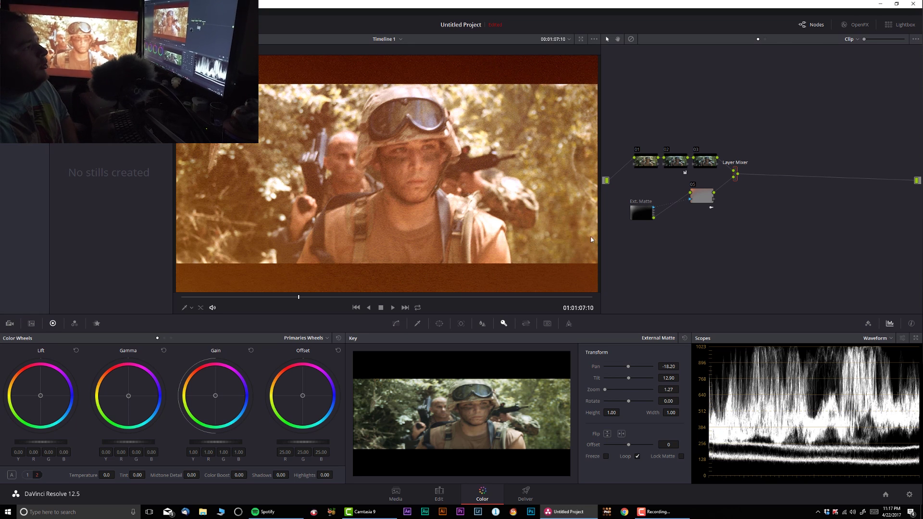
- Place the external matte directly beneath node 05 and display the keyframe editor in place of the waveform scopes
{"action": "left_click", "coordinate": [695, 192]}
{"action": "left_click_drag", "start_coordinate": [642, 212], "coordinate": [685, 235]}
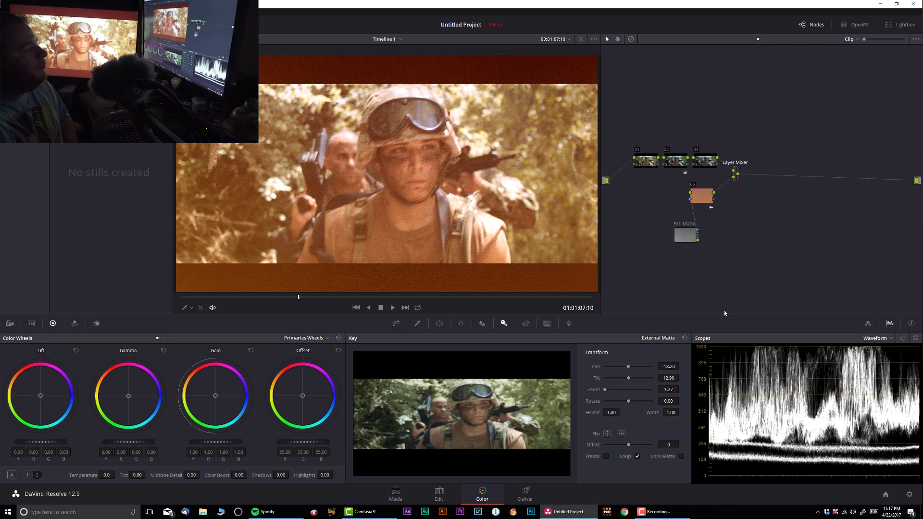
{"action": "left_click", "coordinate": [915, 338]}
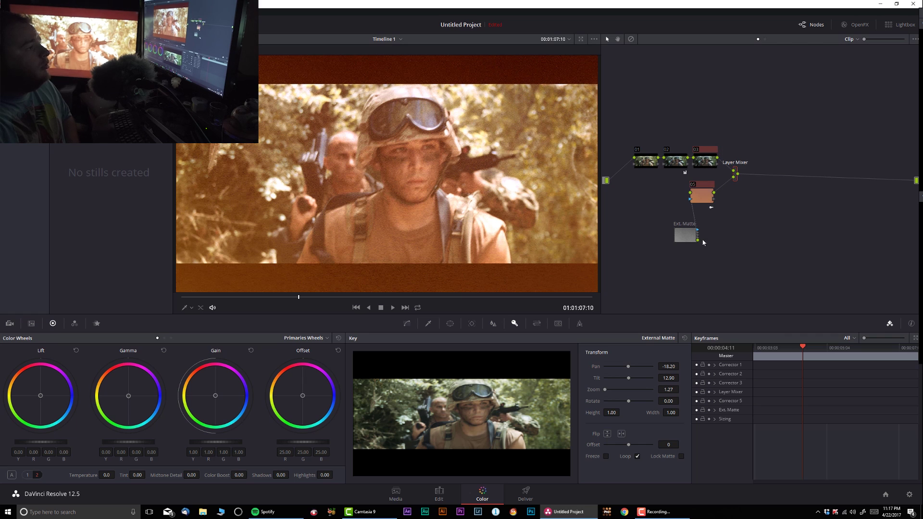
- Combine node 03, node 05, the Layer Mixer and the external matte into one compound node
{"action": "left_click_drag", "start_coordinate": [687, 236], "coordinate": [712, 231]}
{"action": "left_click", "coordinate": [704, 160]}
{"action": "right_click", "coordinate": [705, 158]}
{"action": "left_click", "coordinate": [740, 289]}
{"action": "left_click_drag", "start_coordinate": [700, 160], "coordinate": [707, 168]}
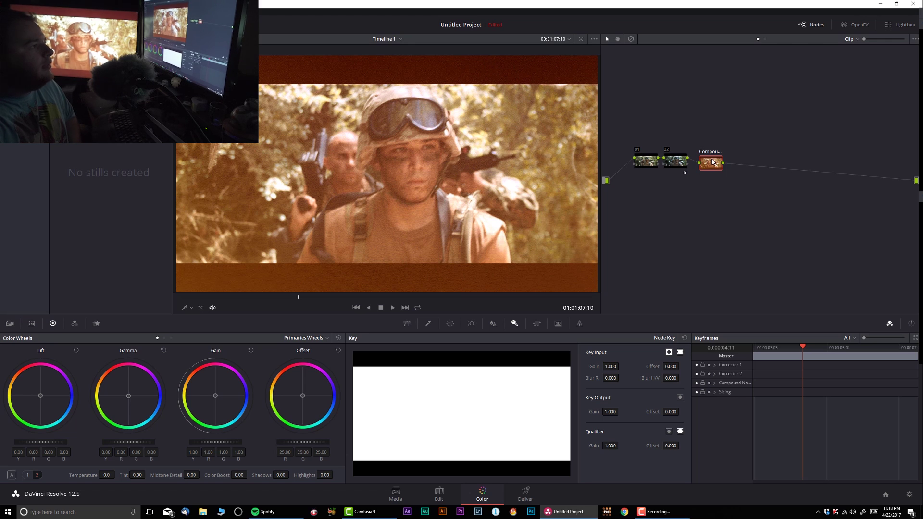
- Label the compound node "Pulp Fiction E"
{"action": "right_click", "coordinate": [708, 161]}
{"action": "mouse_move", "coordinate": [748, 197]}
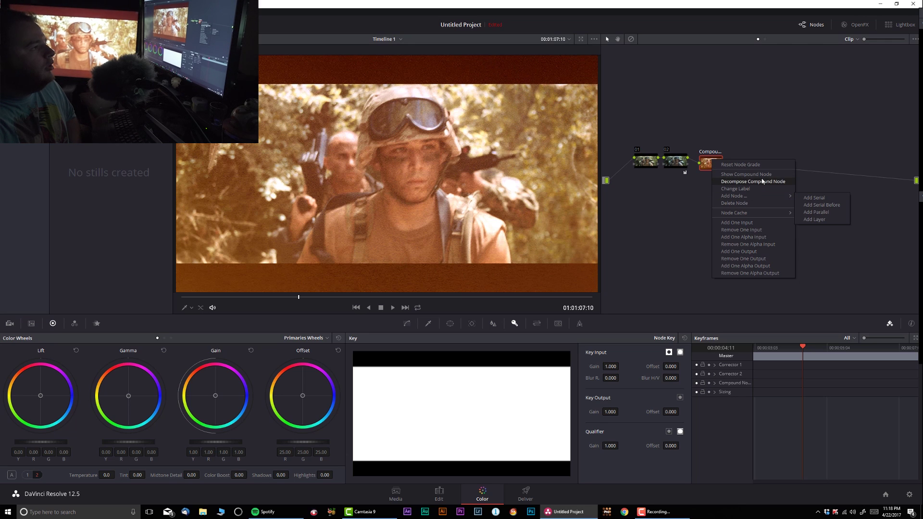
{"action": "left_click", "coordinate": [746, 188]}
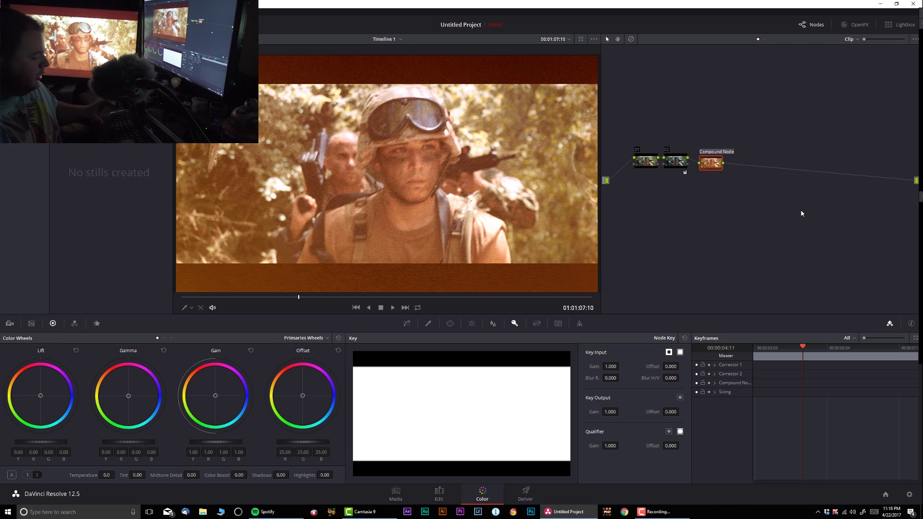
{"action": "type", "text": "Pulp Fiction E"}
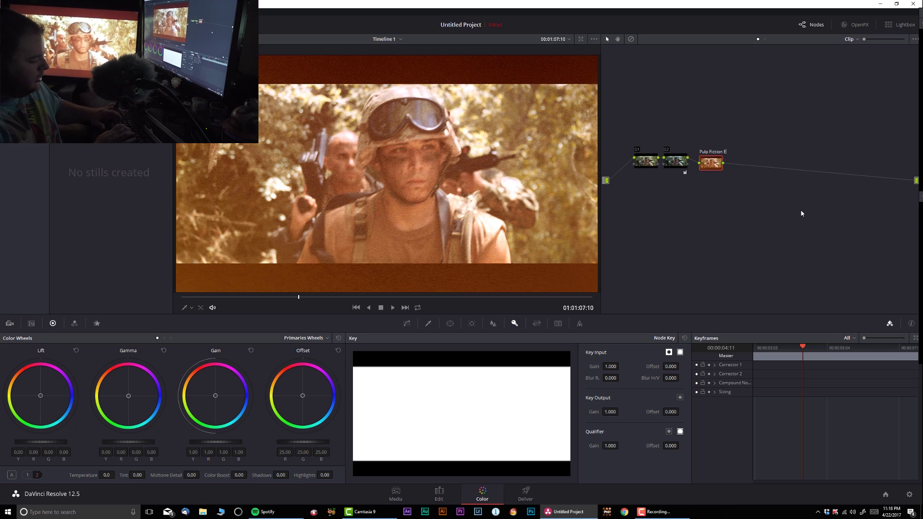
{"action": "key", "text": "Return"}
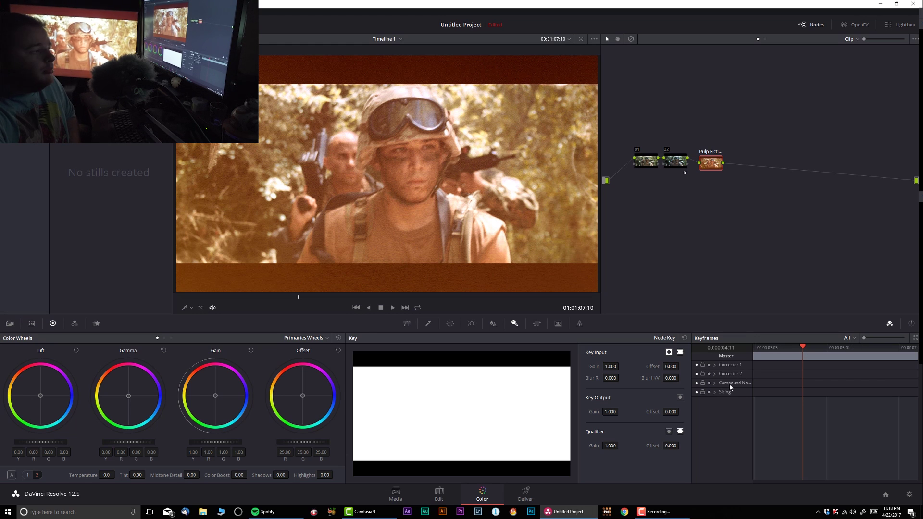
- Go to the clip's first frame at 01:01:06:02 and set the compound node's Key Output gain to 0
{"action": "left_click", "coordinate": [767, 349]}
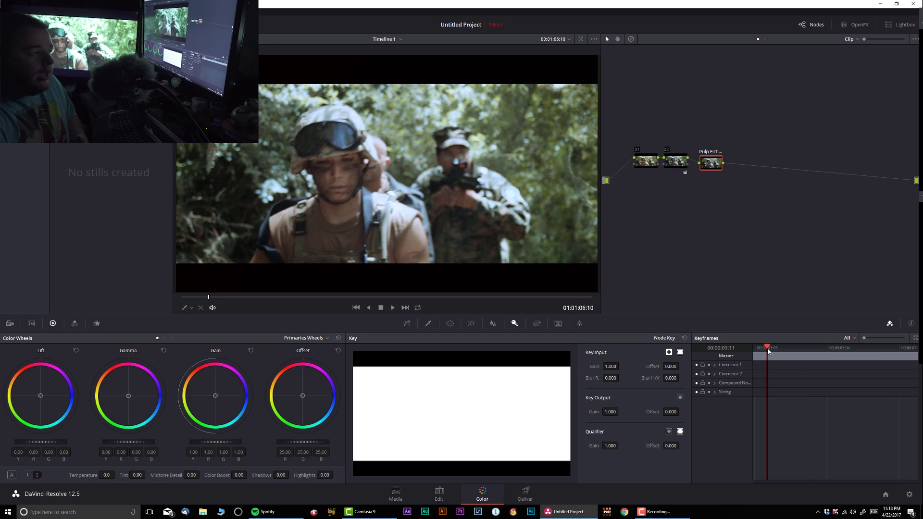
{"action": "left_click", "coordinate": [764, 349]}
{"action": "left_click", "coordinate": [755, 349]}
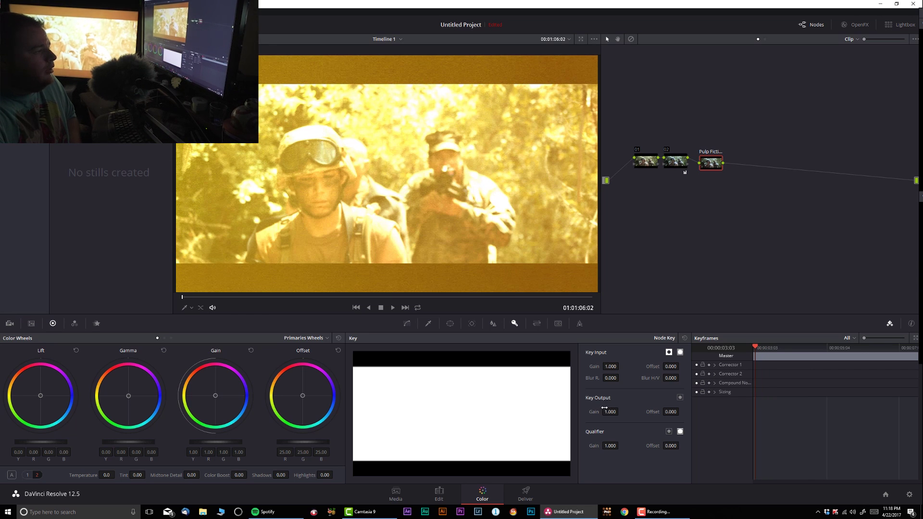
{"action": "type", "text": "0"}
{"action": "key", "text": "Return"}
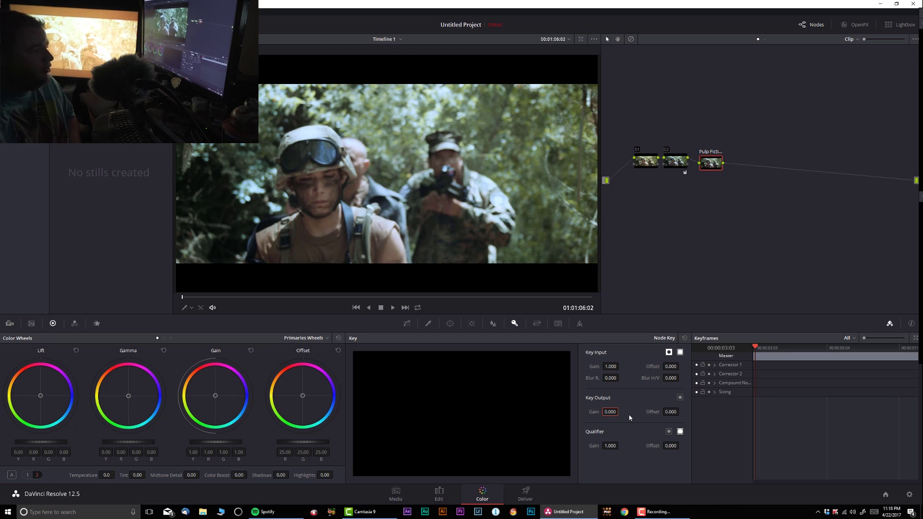
- Enable keyframing for the compound node and add a keyframe to it at 01:01:06:10
{"action": "left_click", "coordinate": [710, 383]}
{"action": "left_click", "coordinate": [767, 358]}
{"action": "right_click", "coordinate": [767, 382]}
{"action": "left_click", "coordinate": [797, 396]}
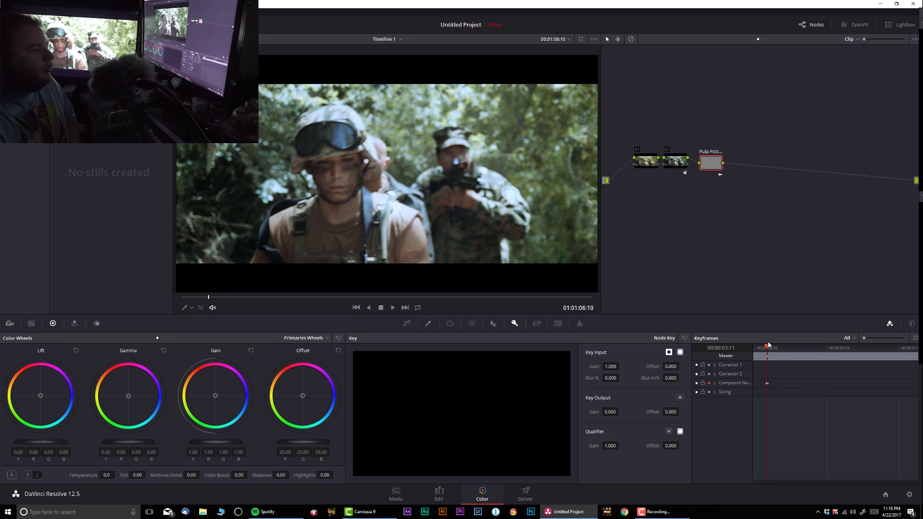
- Raise the compound node's Key Output gain to 0.535 at 01:01:06:19, and move the resulting keyframe to about 01:01:07:05
{"action": "left_click_drag", "start_coordinate": [768, 349], "coordinate": [780, 350]}
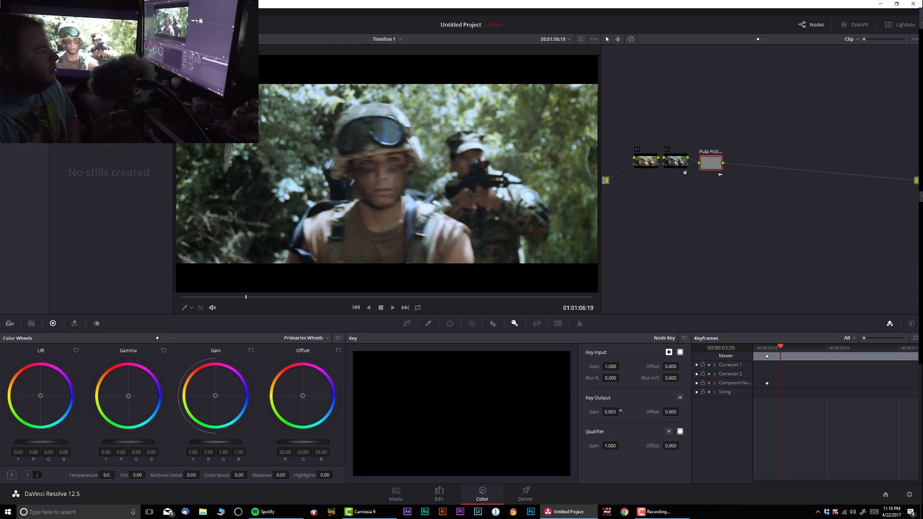
{"action": "left_click_drag", "start_coordinate": [614, 412], "coordinate": [620, 411]}
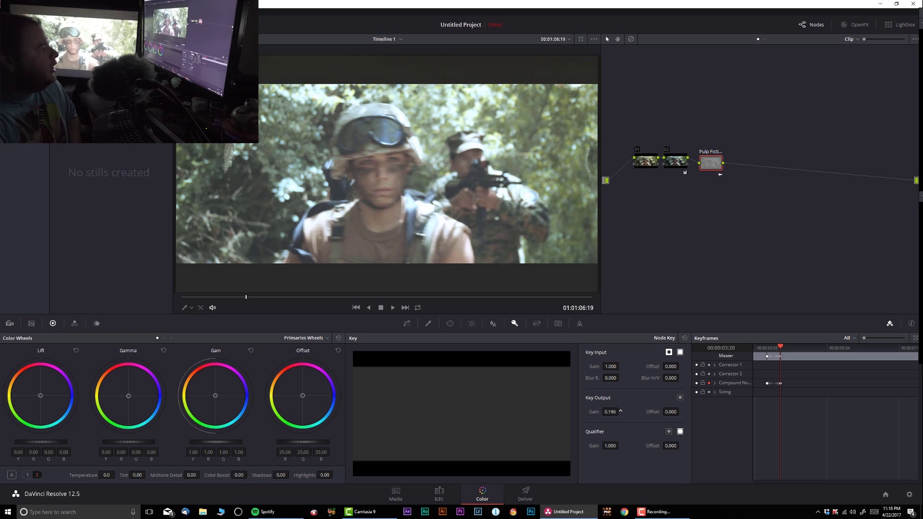
{"action": "left_click_drag", "start_coordinate": [621, 411], "coordinate": [692, 370]}
{"action": "left_click_drag", "start_coordinate": [786, 349], "coordinate": [796, 347]}
{"action": "left_click_drag", "start_coordinate": [781, 385], "coordinate": [797, 383]}
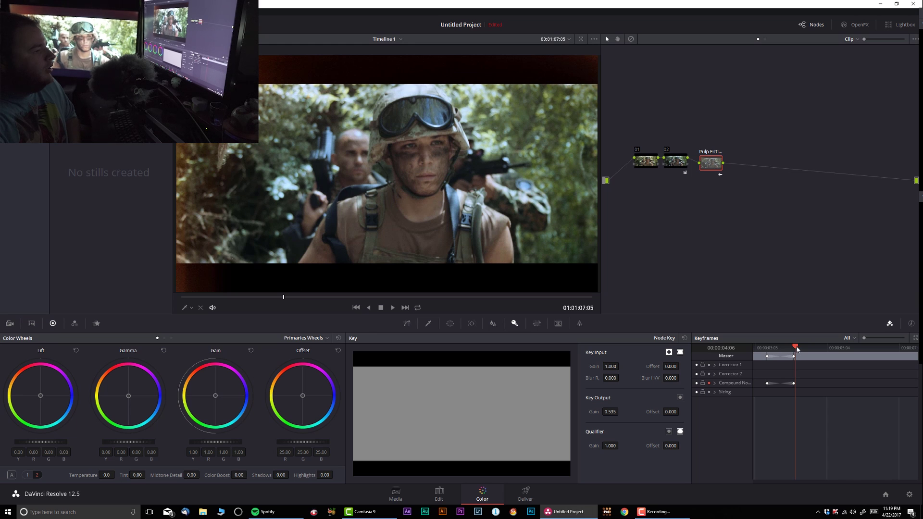
- Add another keyframe to the compound node at 01:01:07:13 to hold the burn's intensity
{"action": "left_click_drag", "start_coordinate": [796, 347], "coordinate": [809, 352]}
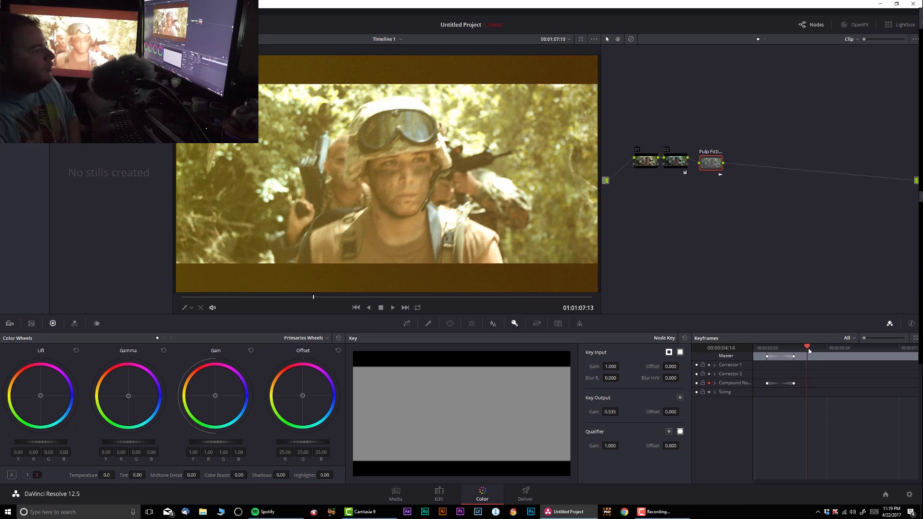
{"action": "right_click", "coordinate": [808, 385]}
{"action": "left_click", "coordinate": [829, 388]}
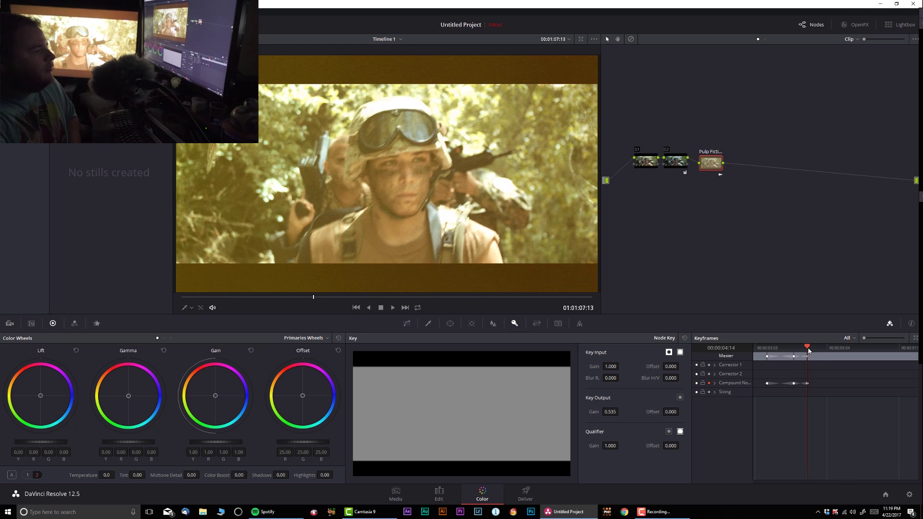
- Bring the Key Output gain down to 0.000 a few frames past the 01:01:07:13 keyframe, and play back the fade
{"action": "left_click_drag", "start_coordinate": [808, 350], "coordinate": [817, 351]}
{"action": "left_click_drag", "start_coordinate": [621, 412], "coordinate": [596, 412]}
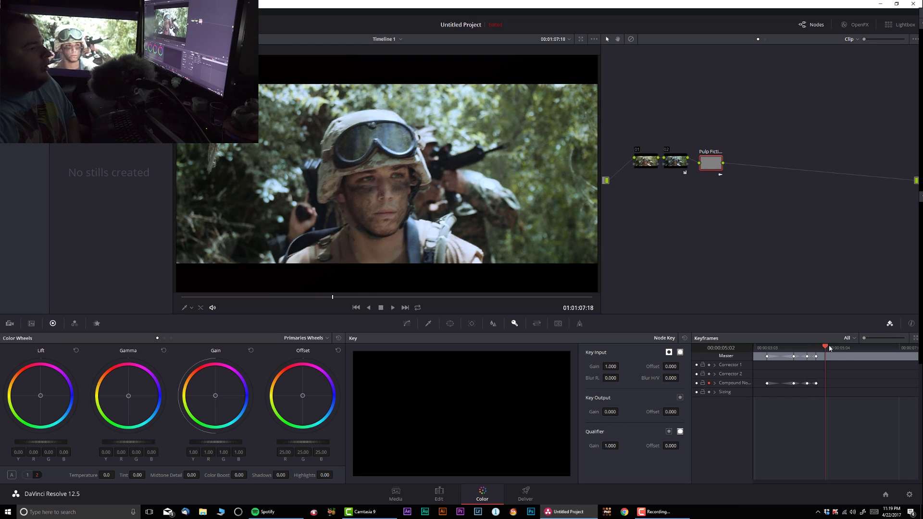
{"action": "key", "text": "space"}
{"action": "left_click_drag", "start_coordinate": [833, 351], "coordinate": [759, 349]}
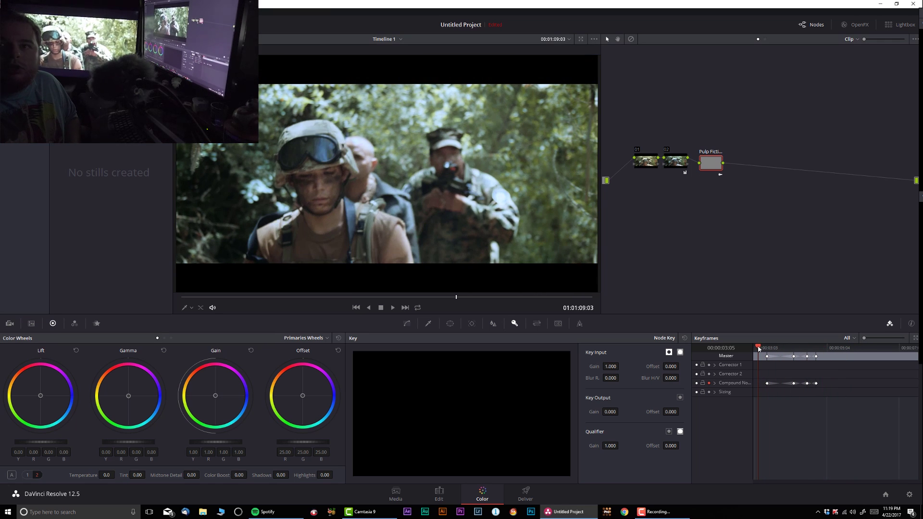